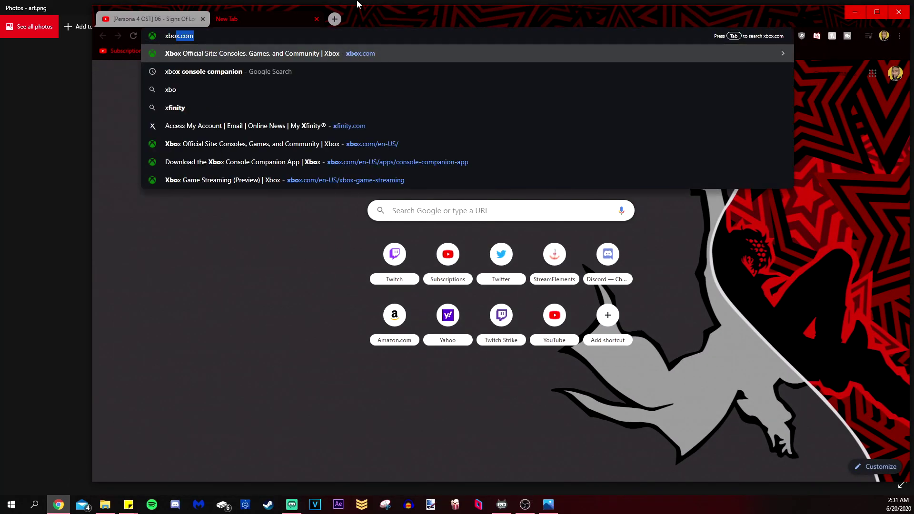
# Search for 'xbox console companion' and open the xbox.com download page
pyautogui.write('c')
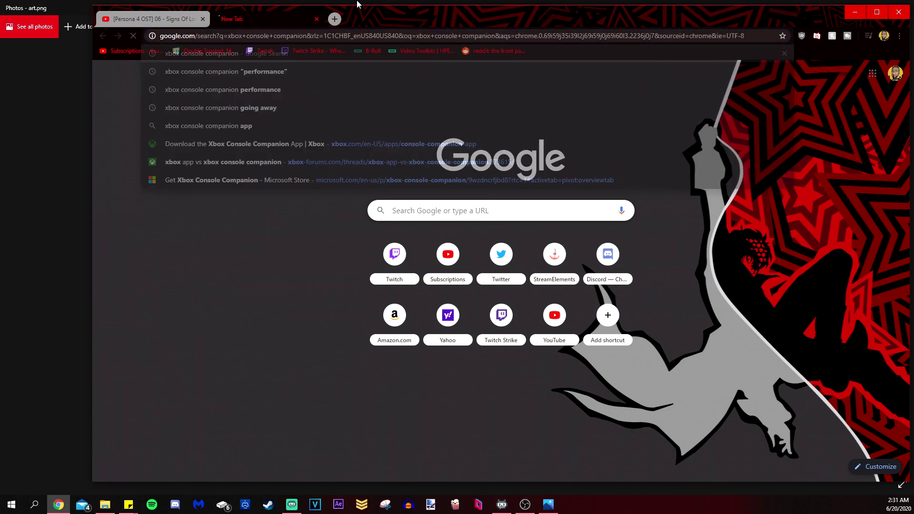
pyautogui.press('Return')
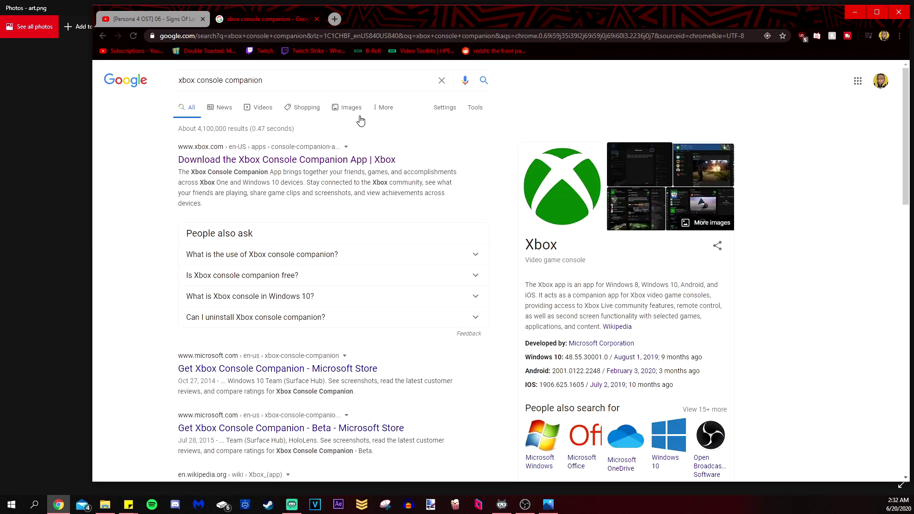
pyautogui.click(338, 157)
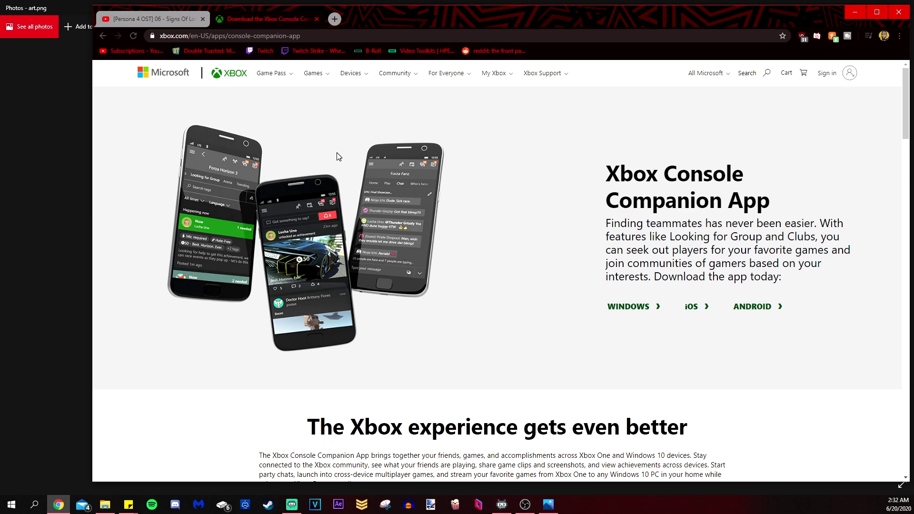
# Get the Xbox Console Companion from the Windows Microsoft Store page and launch it
pyautogui.click(628, 307)
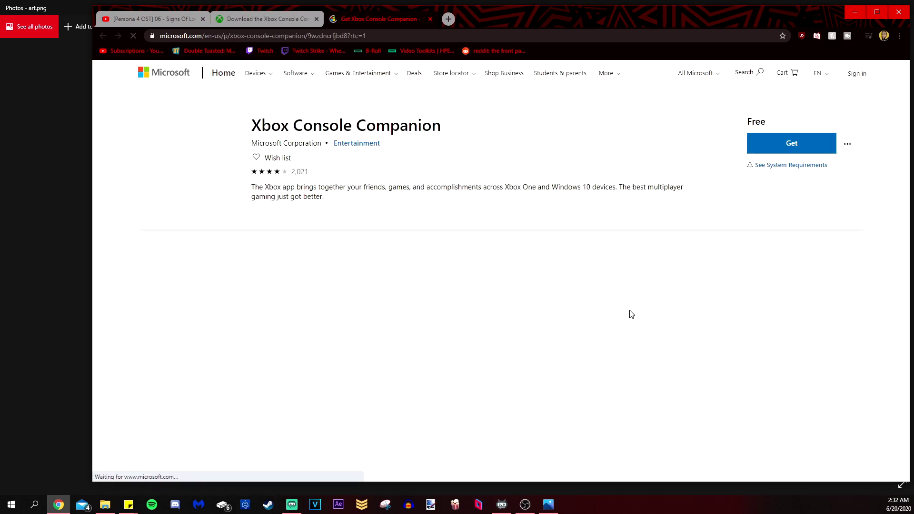
pyautogui.click(766, 146)
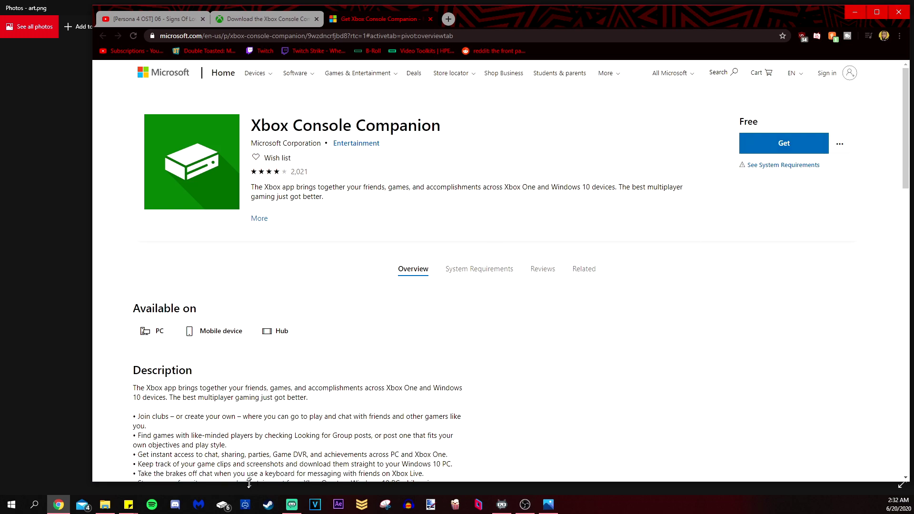
pyautogui.click(228, 504)
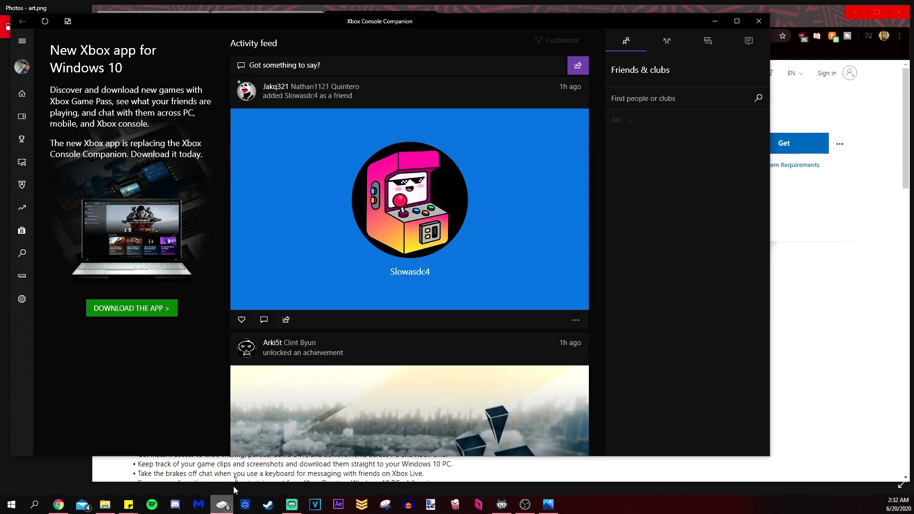
# Stream XBOXONE without a controller in a window, then switch to OBS Studio
pyautogui.click(22, 277)
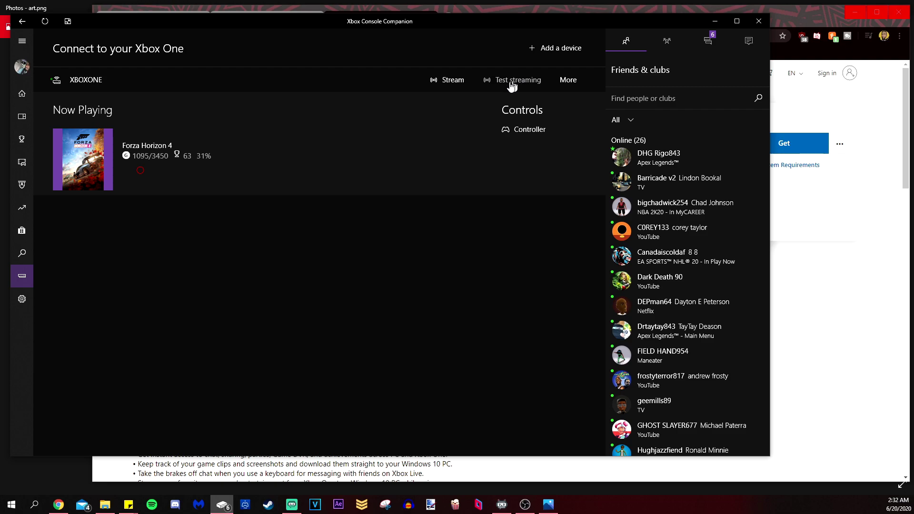
pyautogui.click(449, 82)
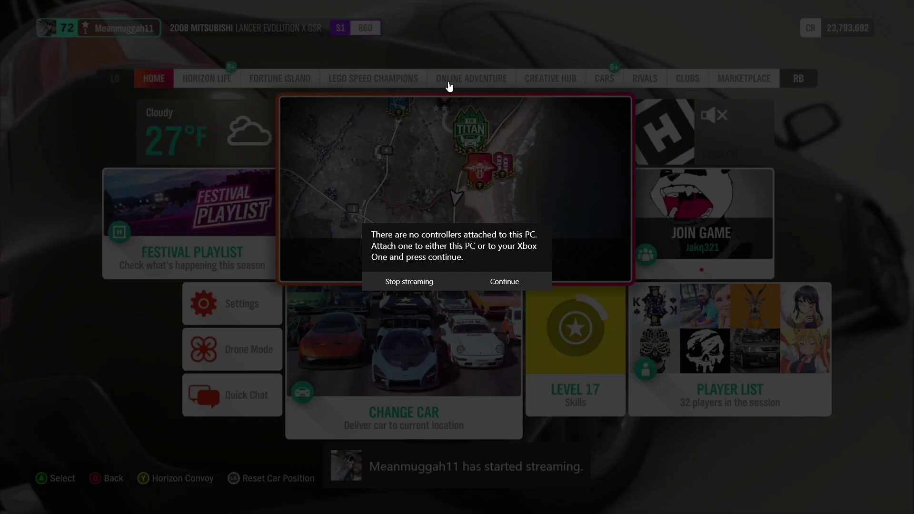
pyautogui.click(510, 282)
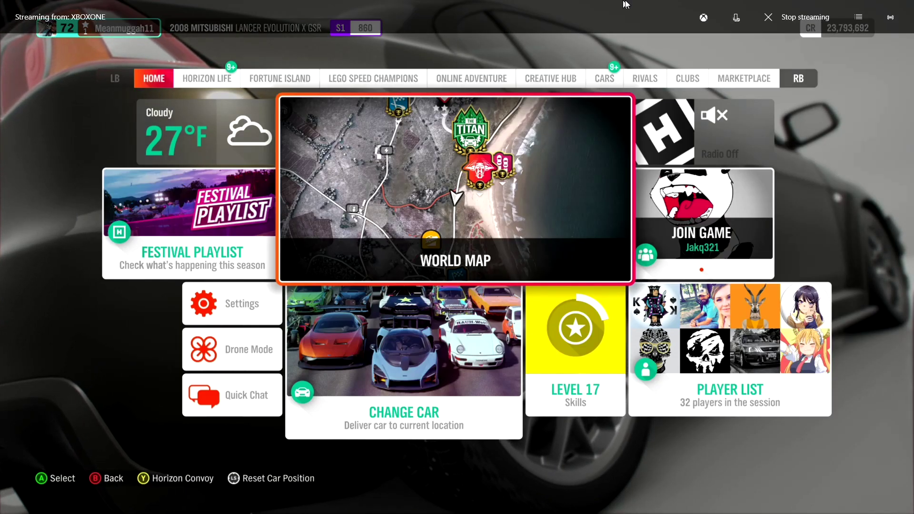
pyautogui.moveTo(894, 8)
pyautogui.click(881, 8)
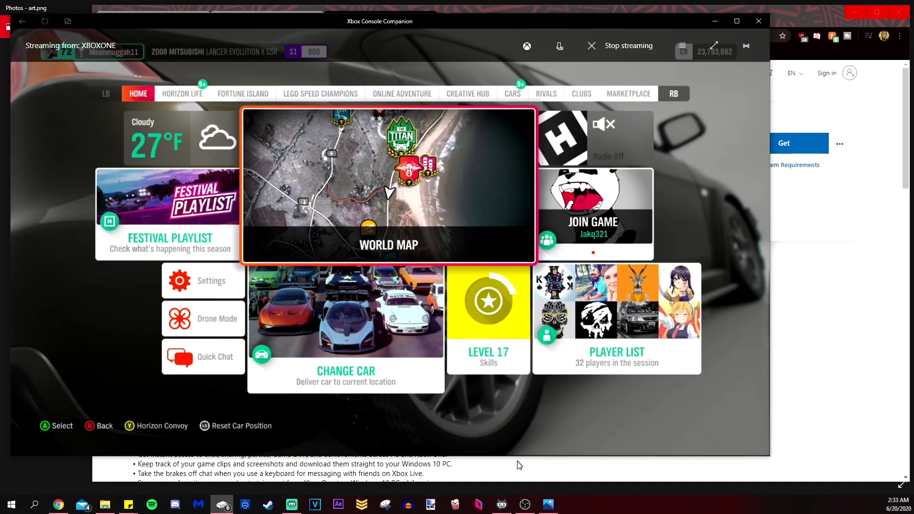
pyautogui.moveTo(525, 508)
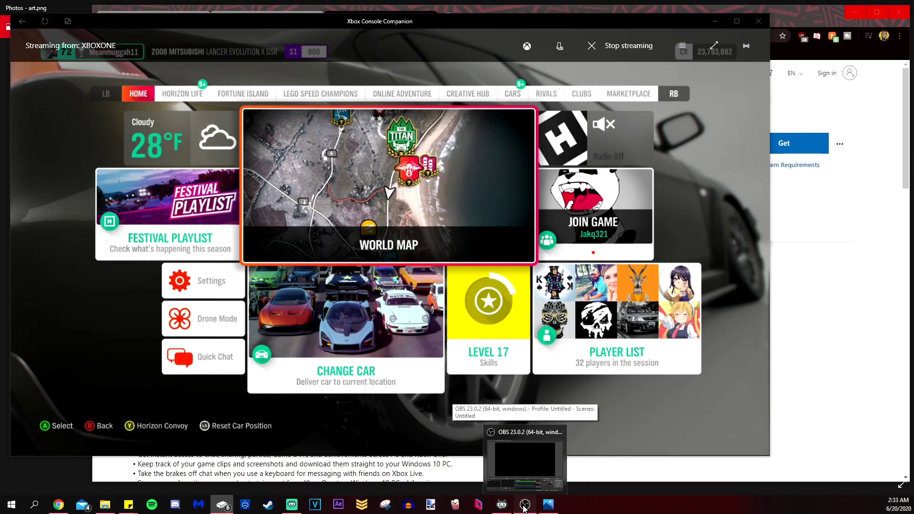
pyautogui.click(524, 506)
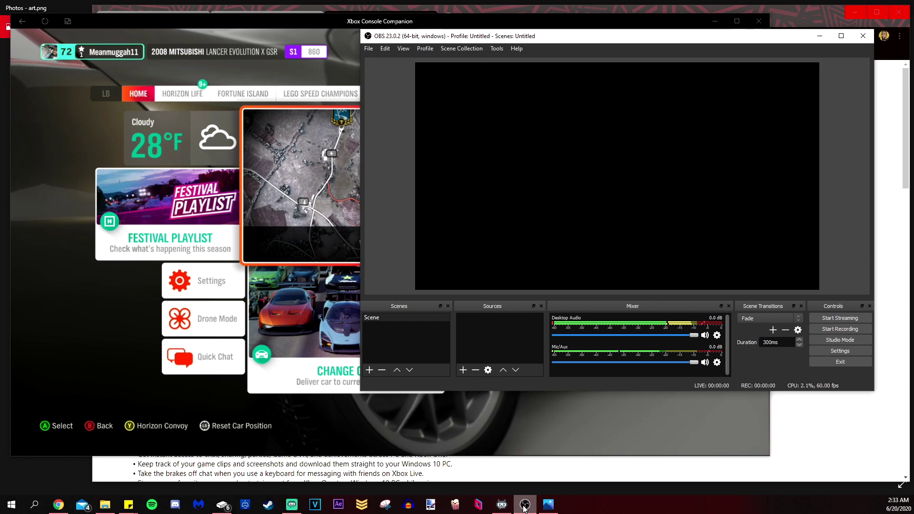
# Add a 'Game Capture' source capturing the specific window [XboxApp.exe]: Xbox Console Companion
pyautogui.click(463, 370)
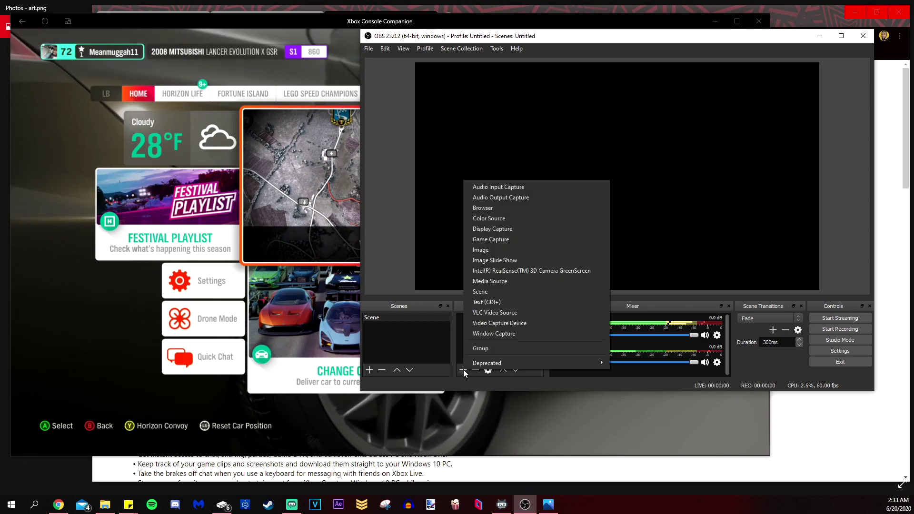
pyautogui.click(504, 239)
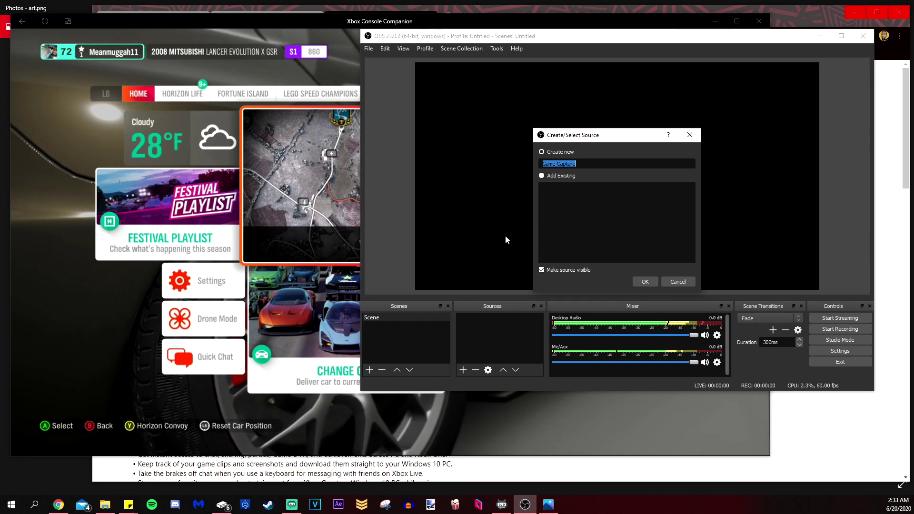
pyautogui.click(639, 280)
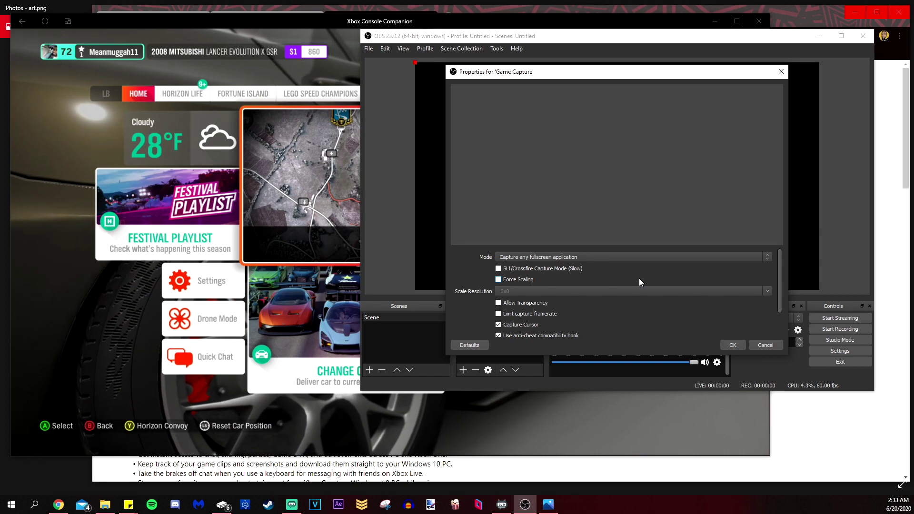
pyautogui.click(615, 259)
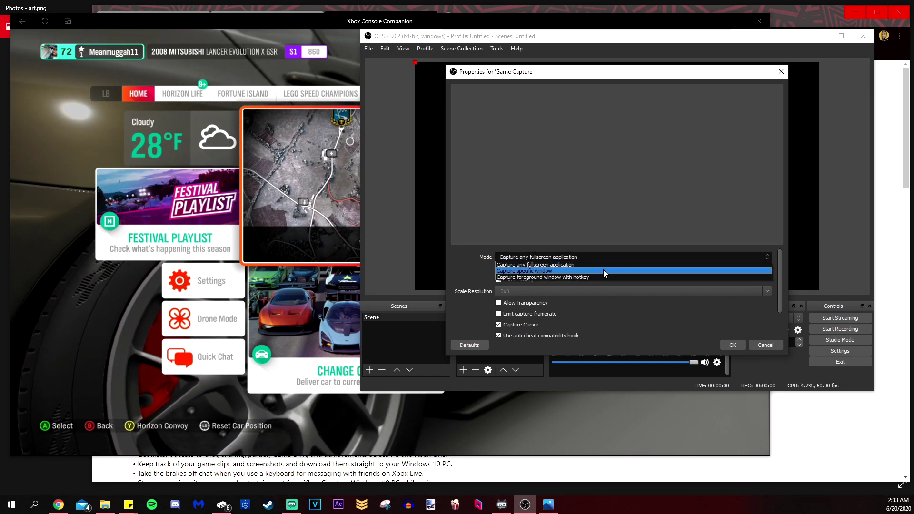
pyautogui.click(604, 269)
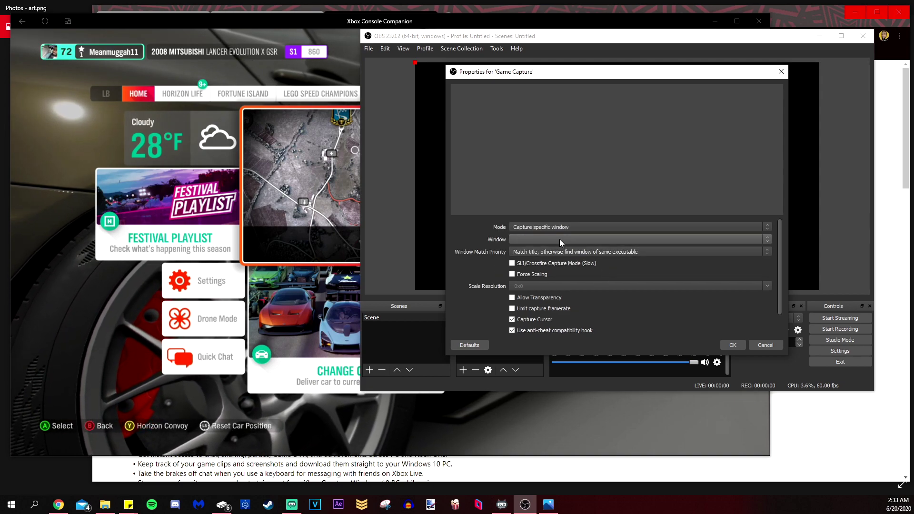
pyautogui.click(559, 239)
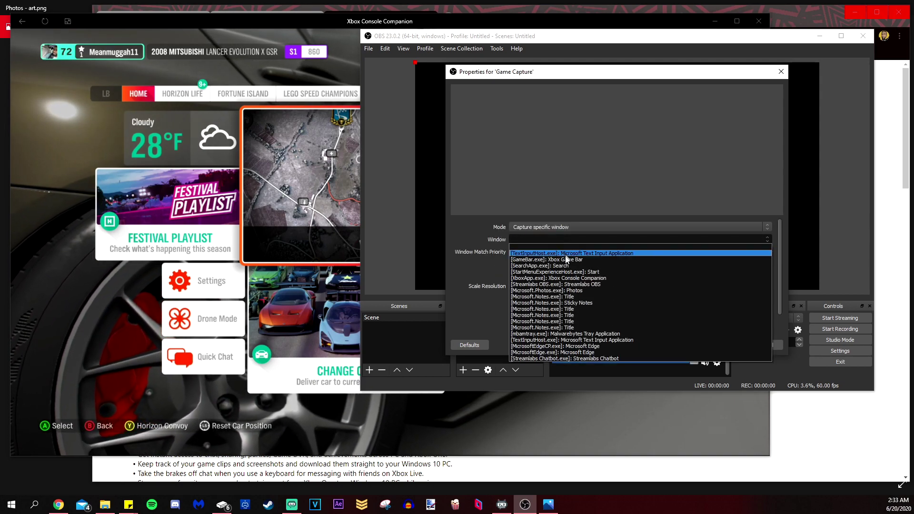
pyautogui.click(571, 279)
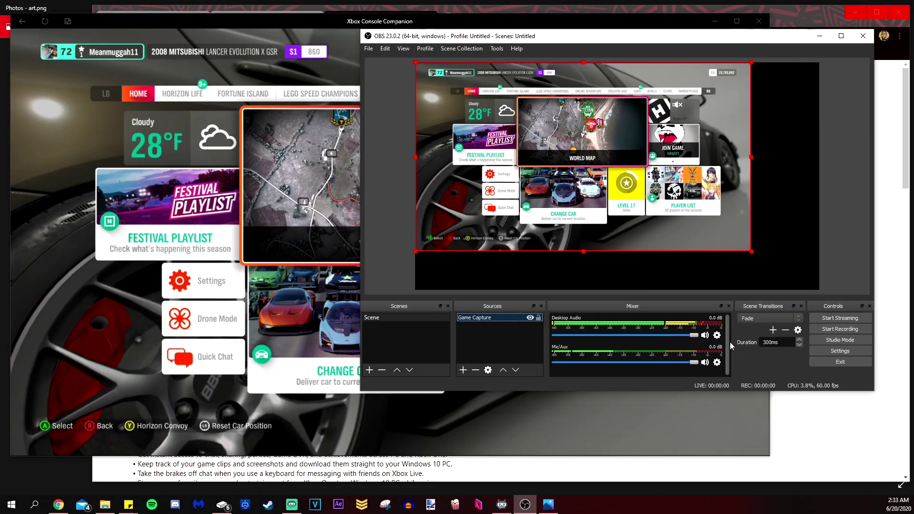
# Apply Transform > Fit to screen to the Game Capture source
pyautogui.rightClick(596, 202)
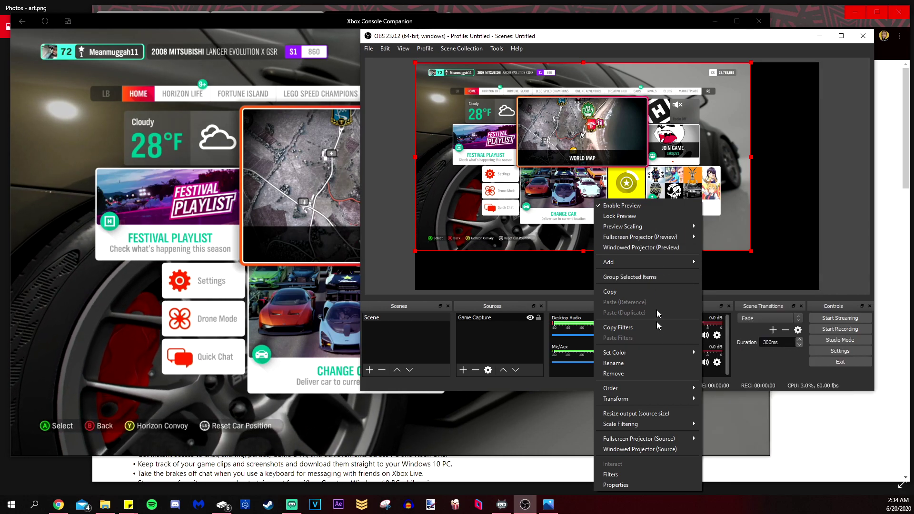
pyautogui.moveTo(657, 399)
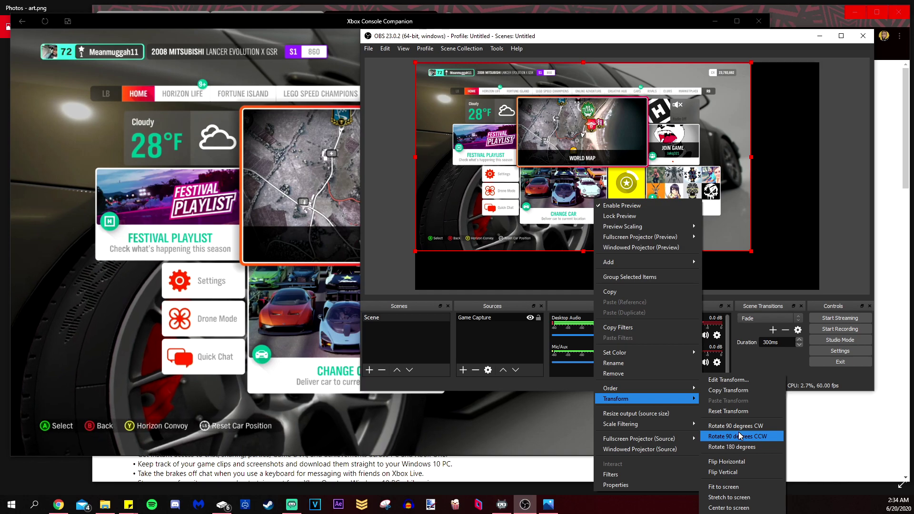
pyautogui.click(725, 486)
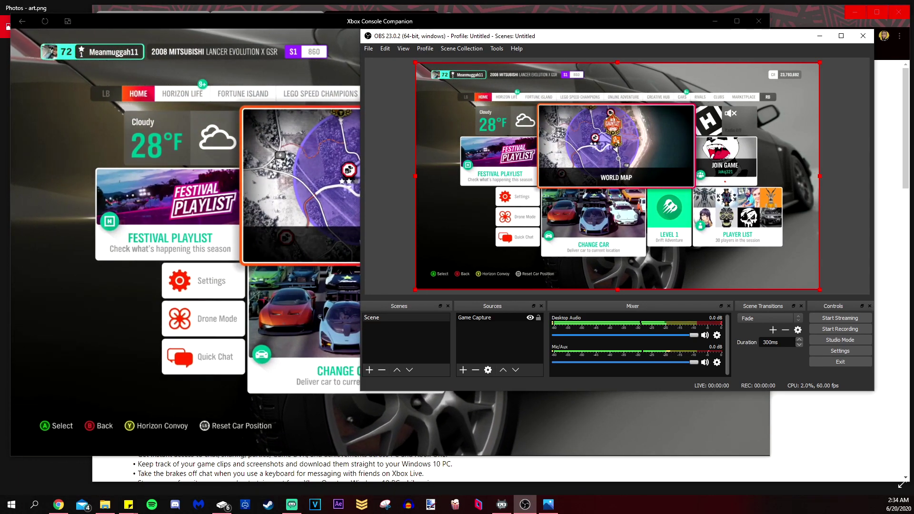
# Add a 'Video Capture Device' source using the HD WebCam
pyautogui.click(463, 370)
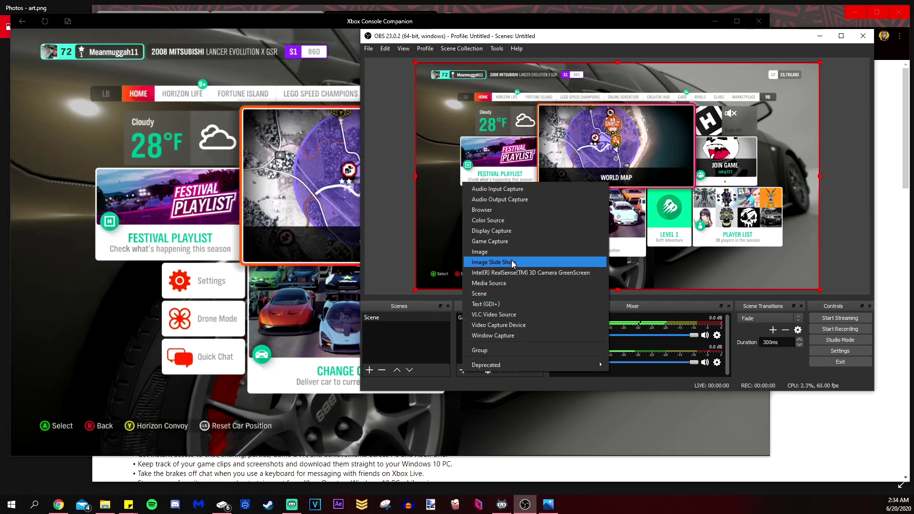
pyautogui.click(515, 326)
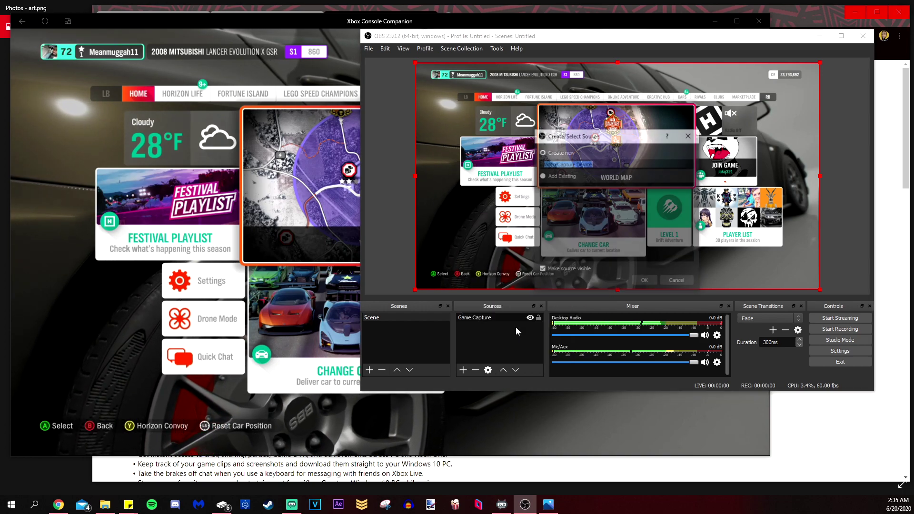
pyautogui.click(644, 282)
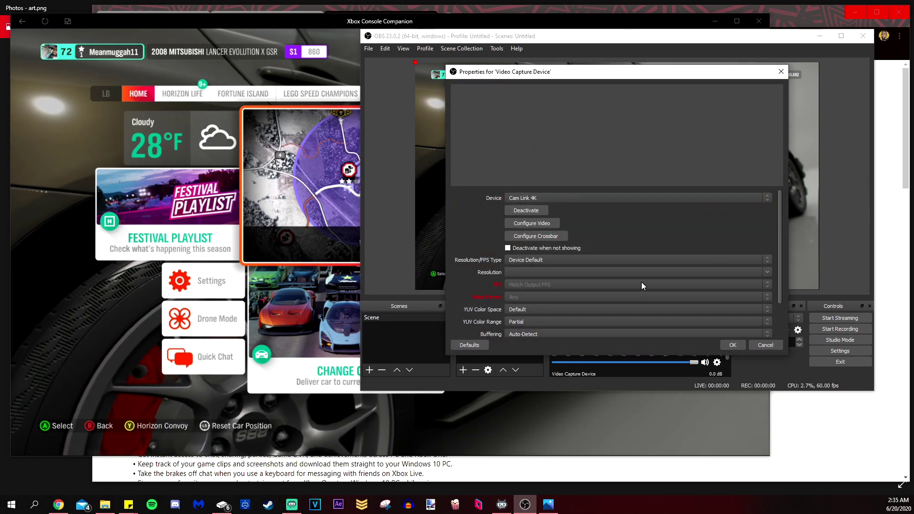
pyautogui.click(581, 197)
pyautogui.click(558, 212)
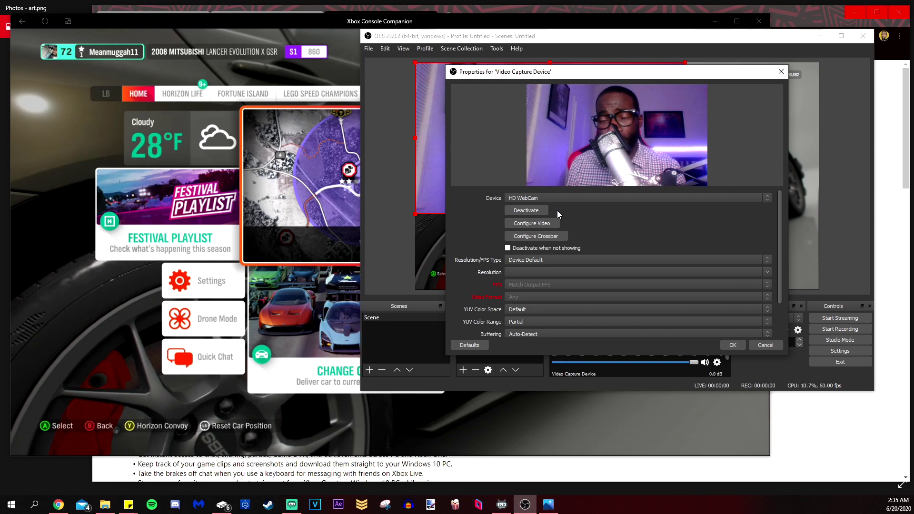
pyautogui.click(733, 345)
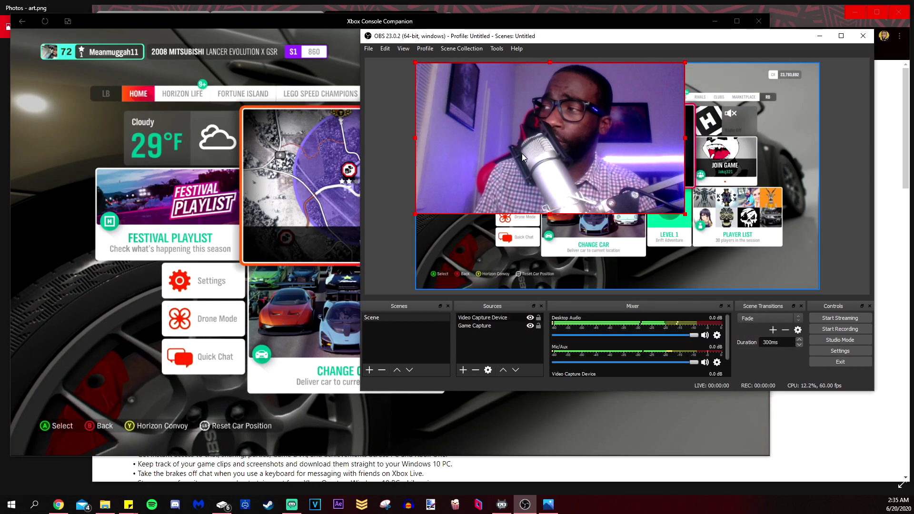
# Move the webcam feed to the bottom-right corner, shrink it, and narrow it from the left
pyautogui.moveTo(544, 168); pyautogui.dragTo(659, 229)
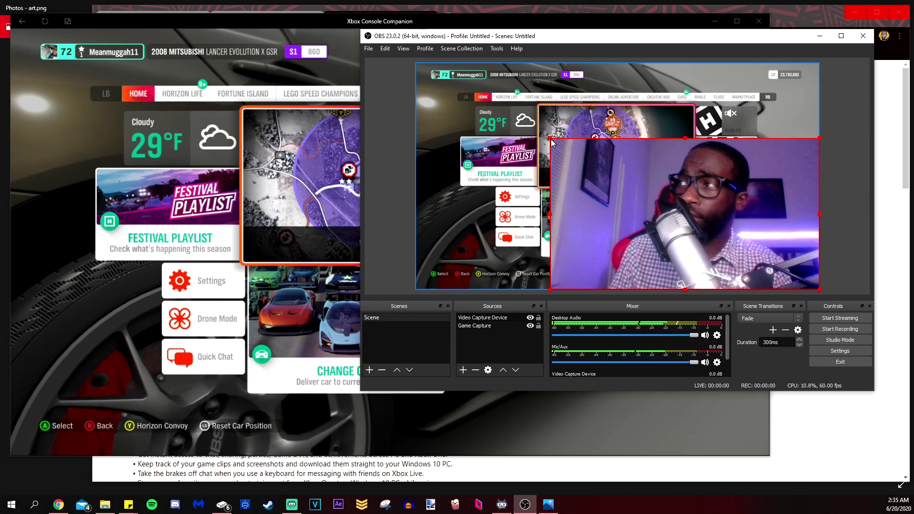
pyautogui.moveTo(552, 143); pyautogui.dragTo(650, 191)
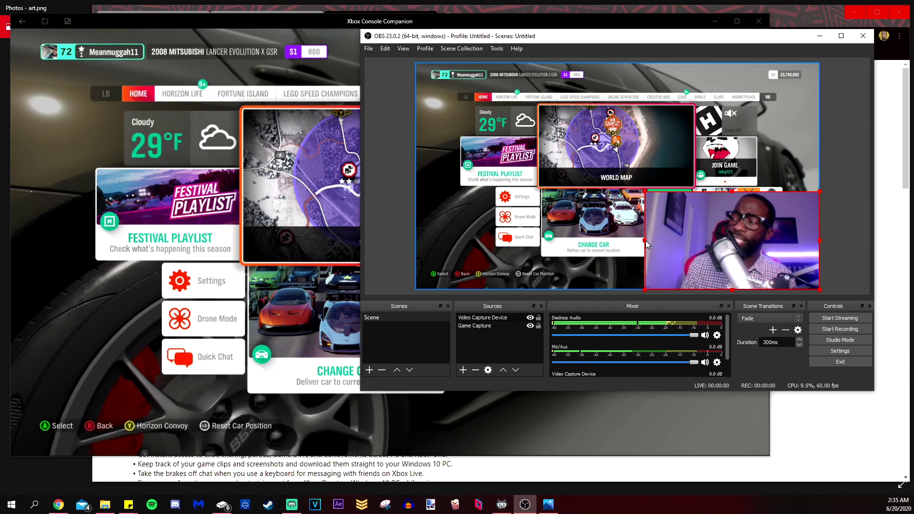
pyautogui.moveTo(645, 241); pyautogui.dragTo(640, 201)
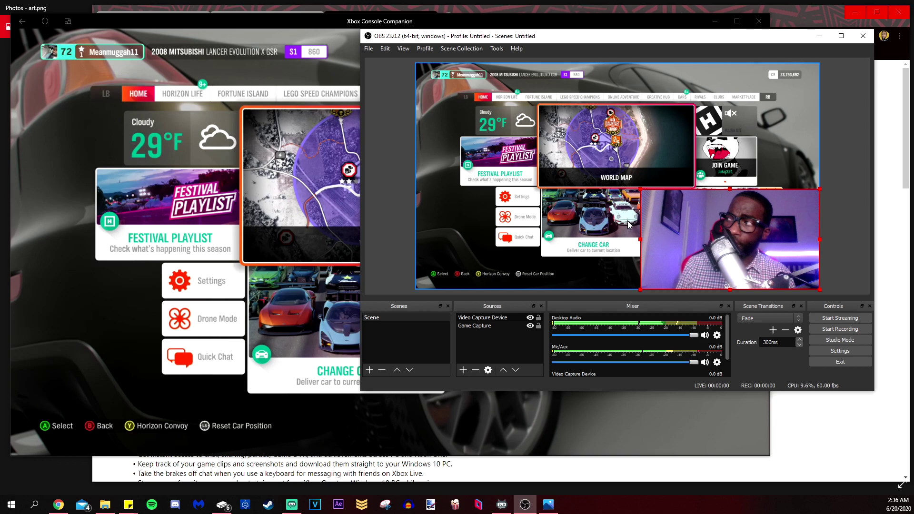
pyautogui.moveTo(639, 239); pyautogui.dragTo(678, 245)
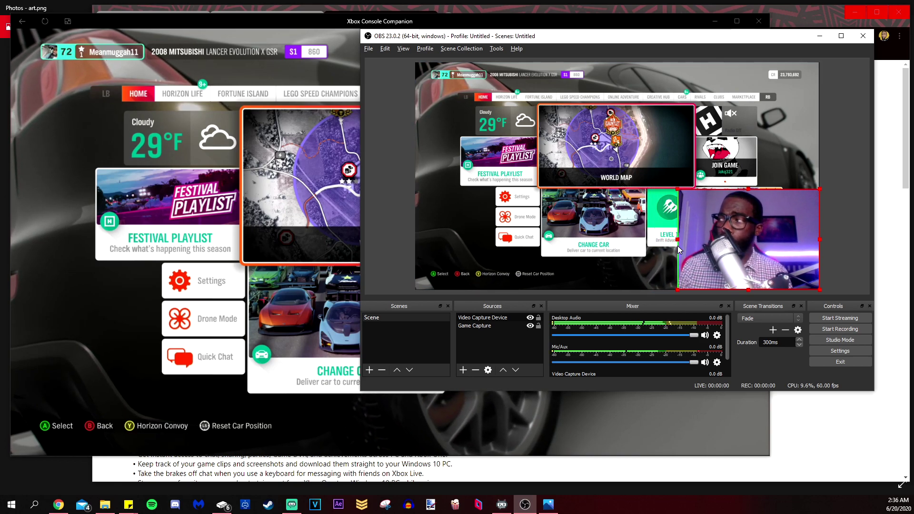